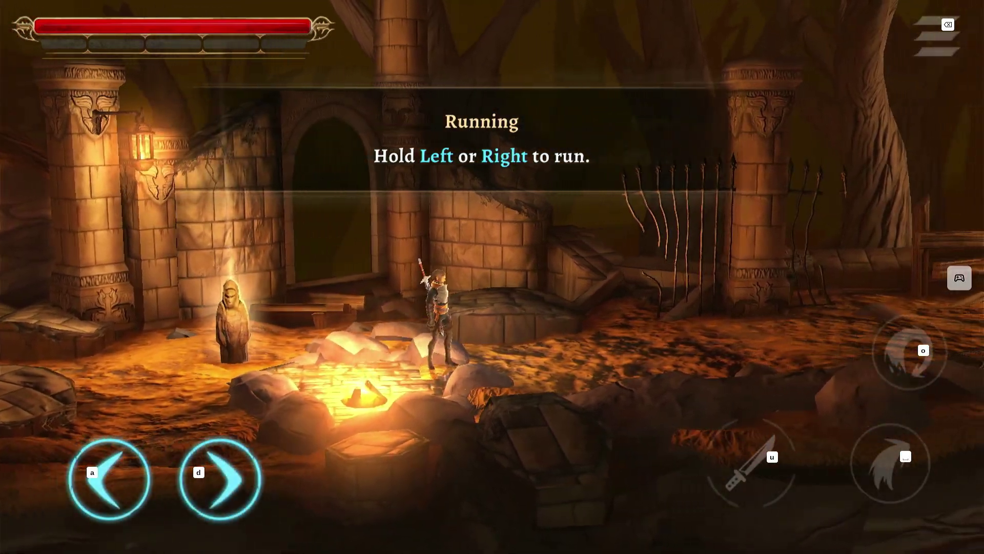
Run the character right then left with D and A while swinging the sword with U.
key("d")
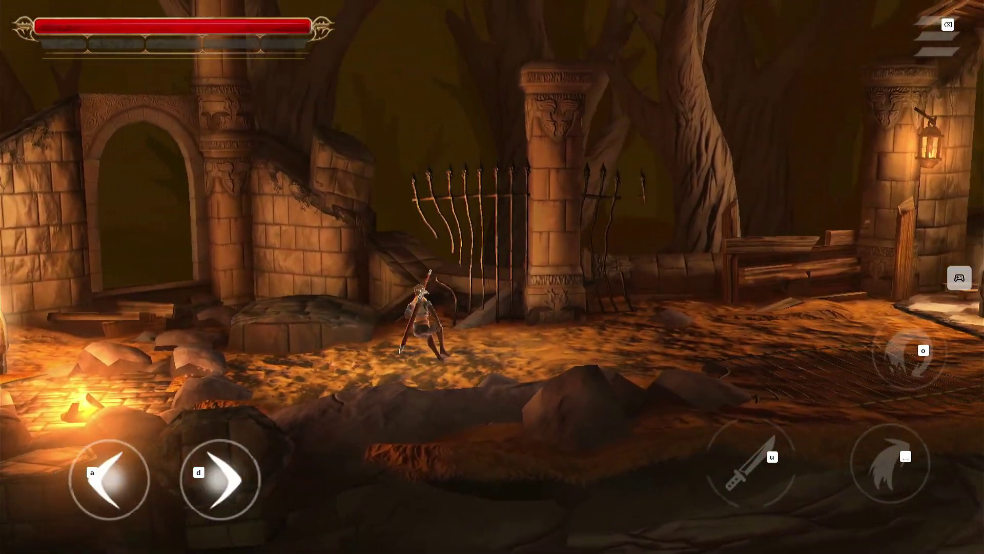
key("a")
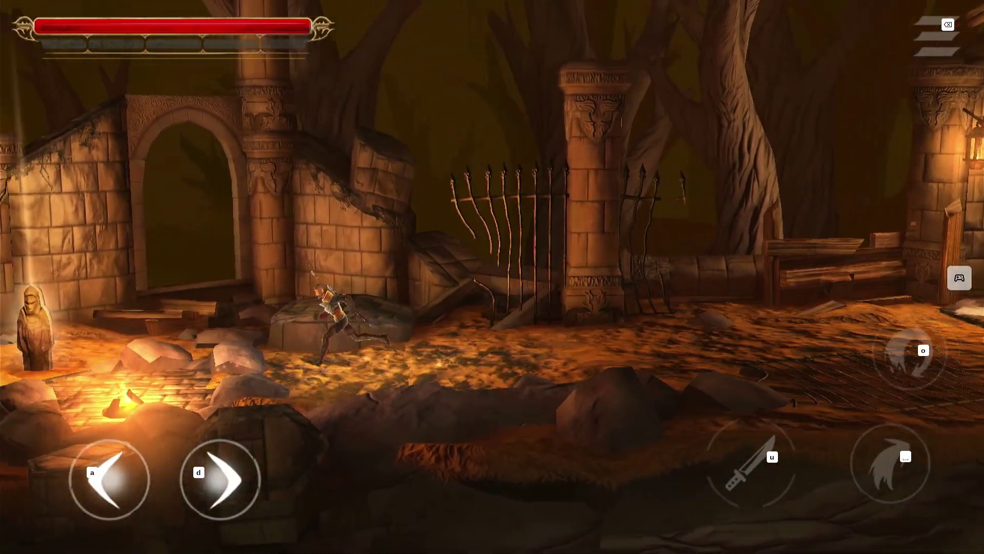
key("u")
key("d")
key("a")
key("u")
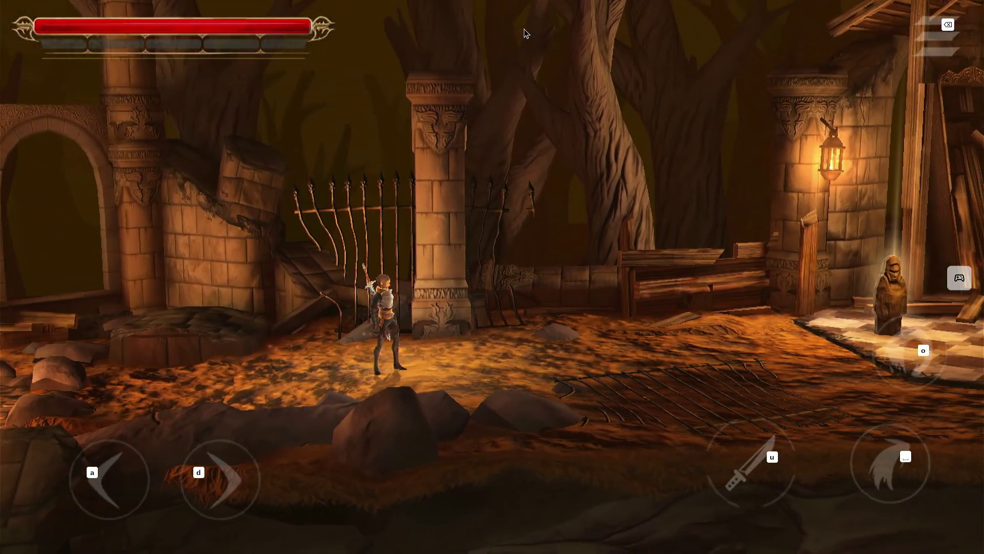
Run back and forth around the lit statue, slashing with U between direction changes.
key("d")
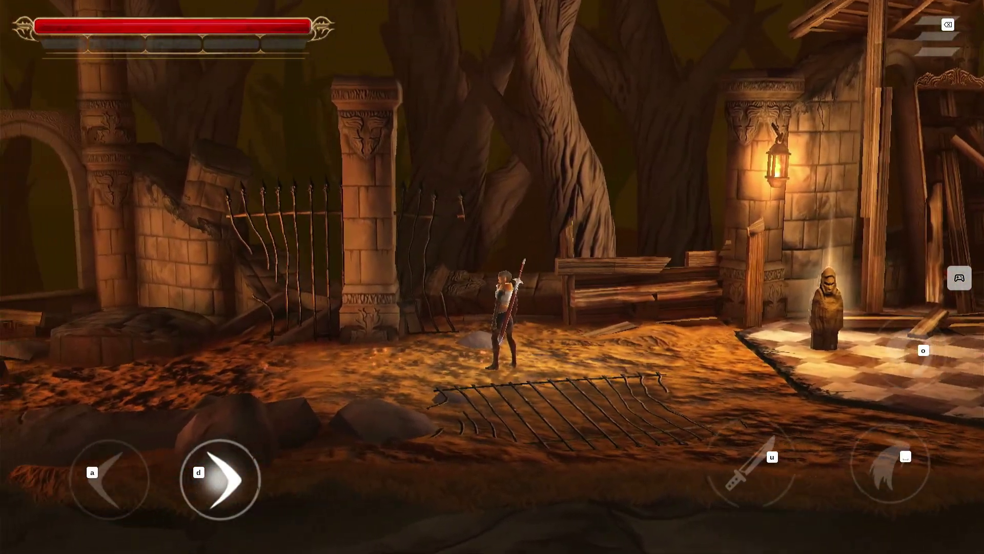
key("a")
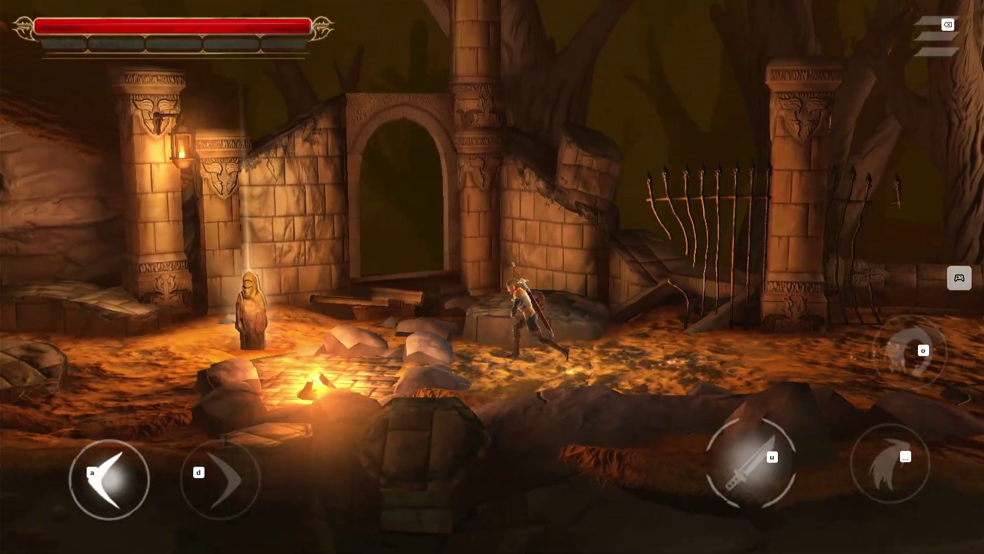
key("u")
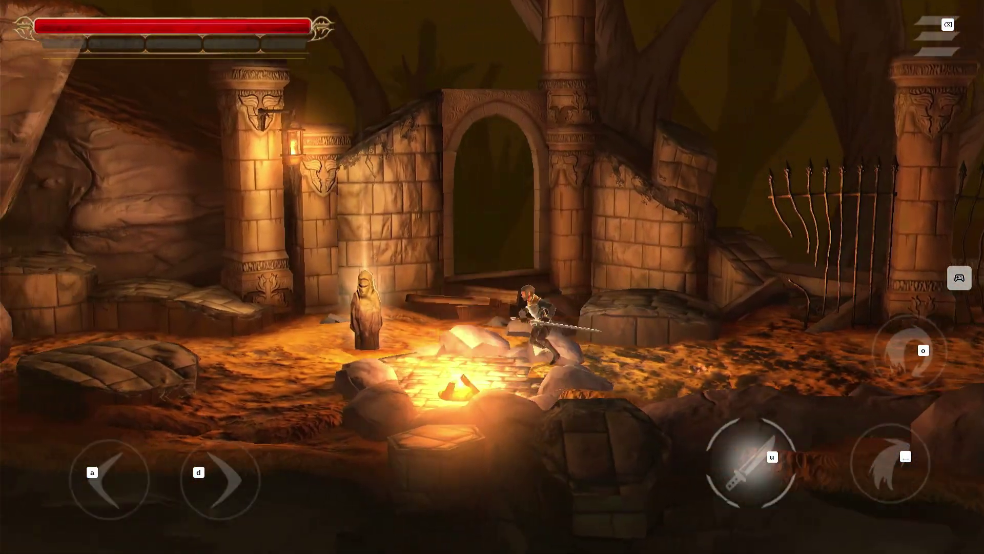
key("d")
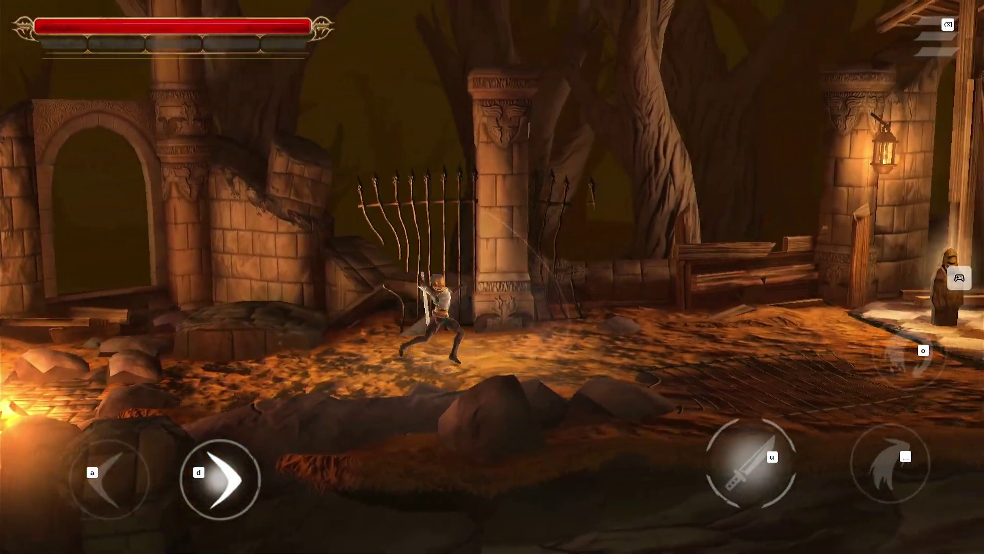
key("u")
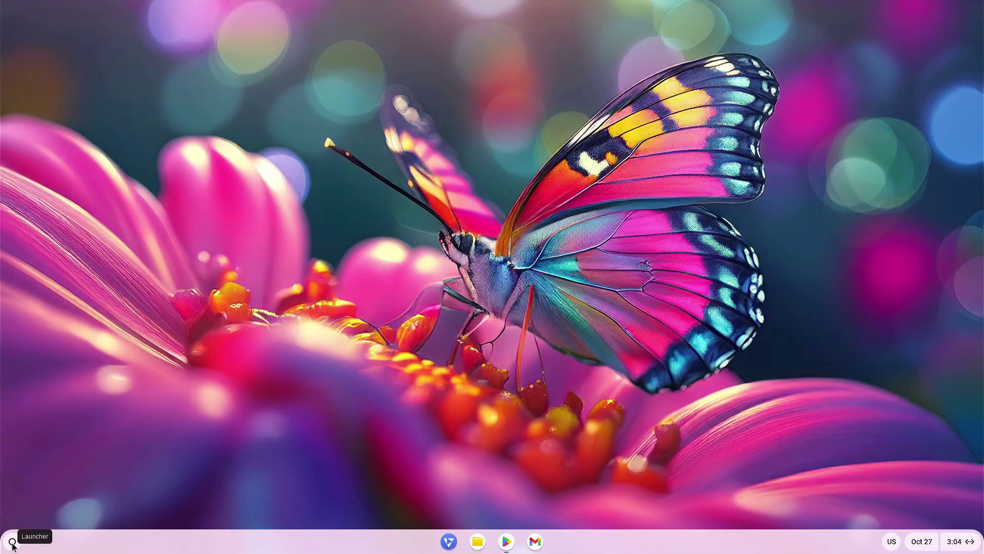
Launch Free Fire MAX from the launcher, confirm the India notice and start Battle Royale matchmaking.
left_click(12, 541)
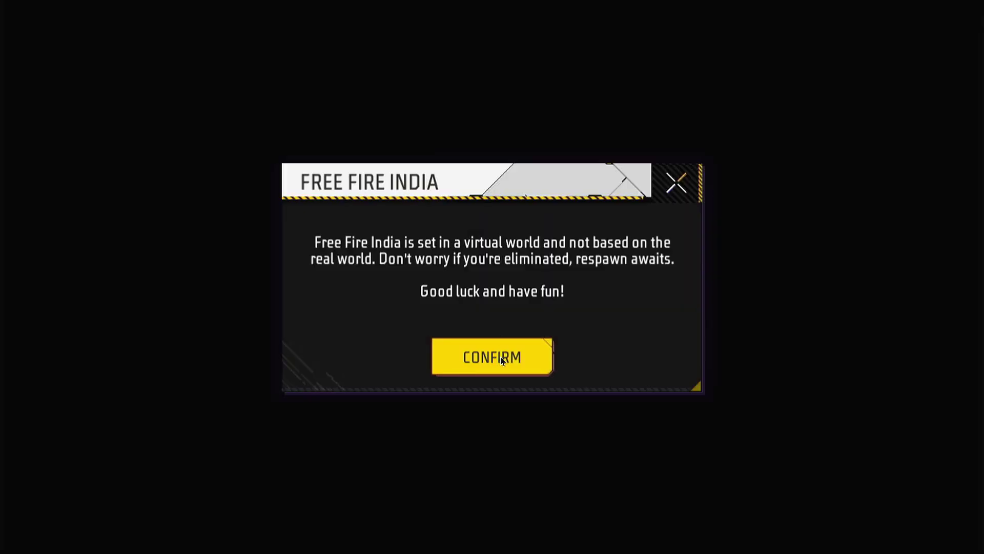
left_click(509, 357)
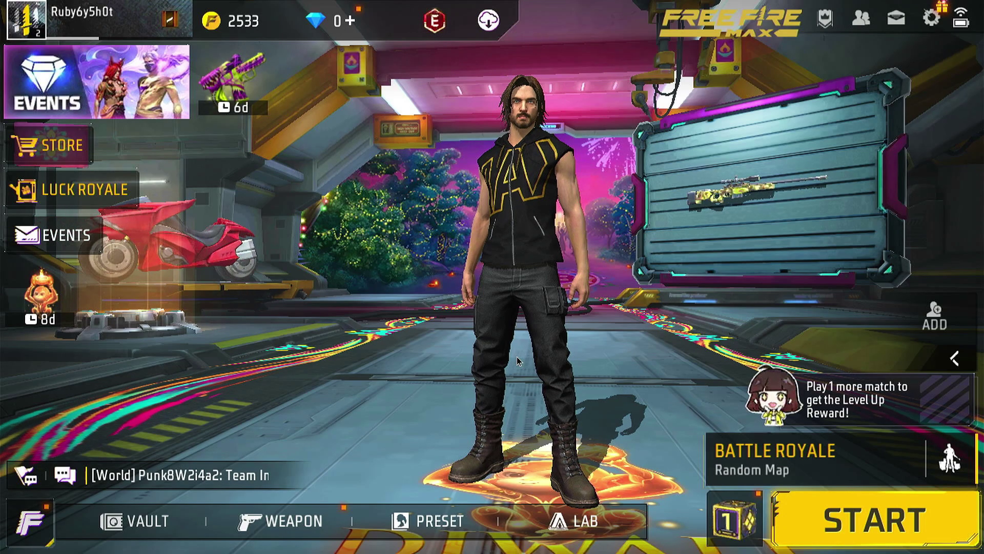
left_click(856, 511)
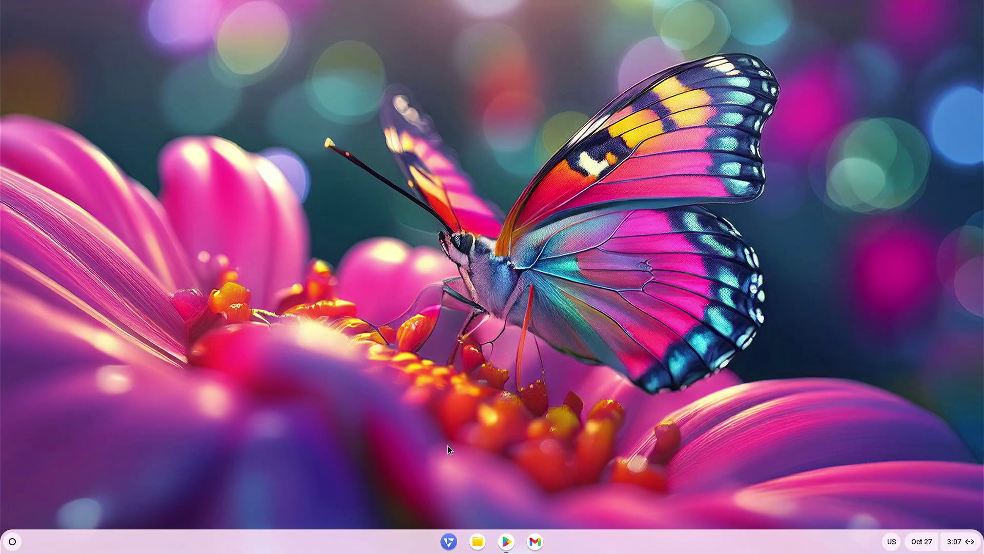
Search the Play Store for 'playgames' and install Google Play Games, confirming the download.
left_click(506, 542)
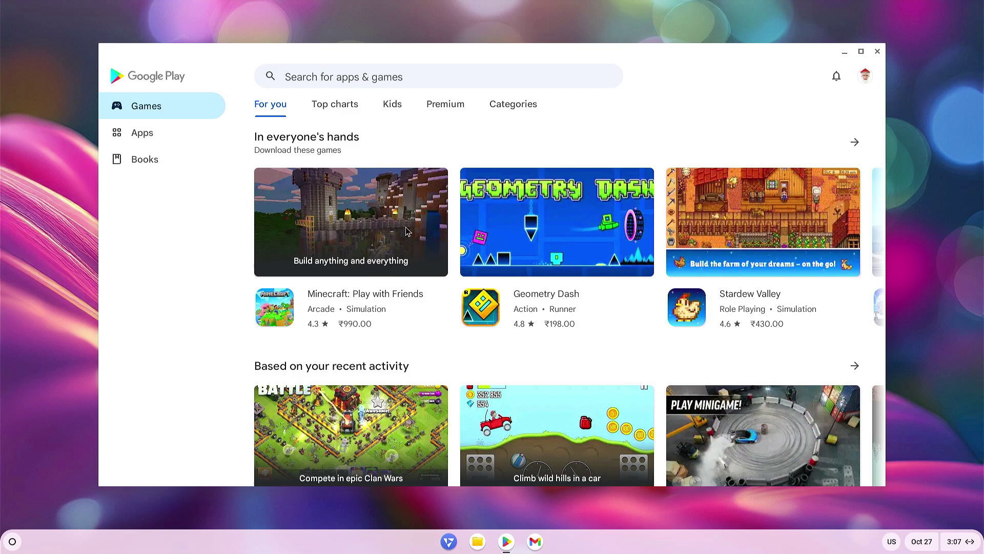
left_click(433, 74)
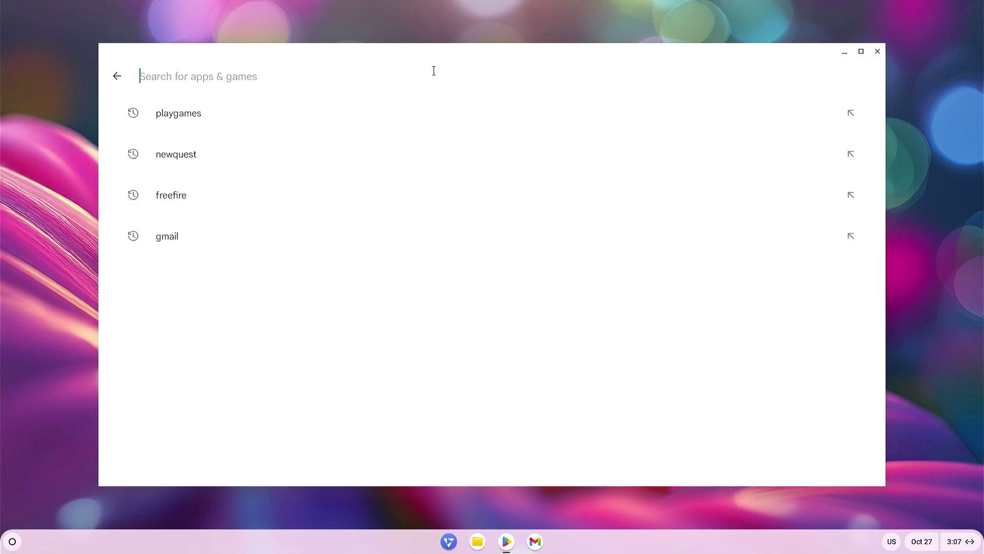
left_click(437, 112)
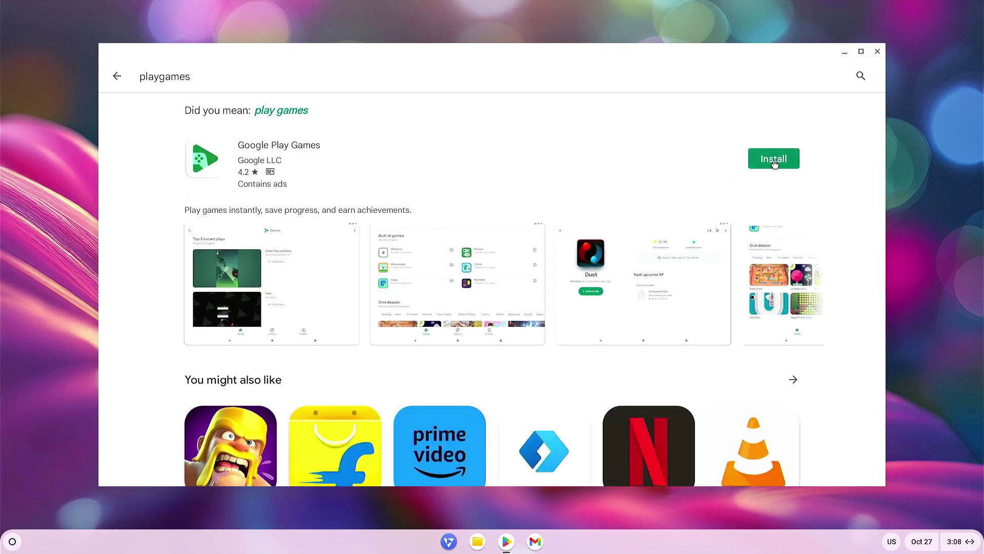
left_click(773, 162)
left_click(493, 464)
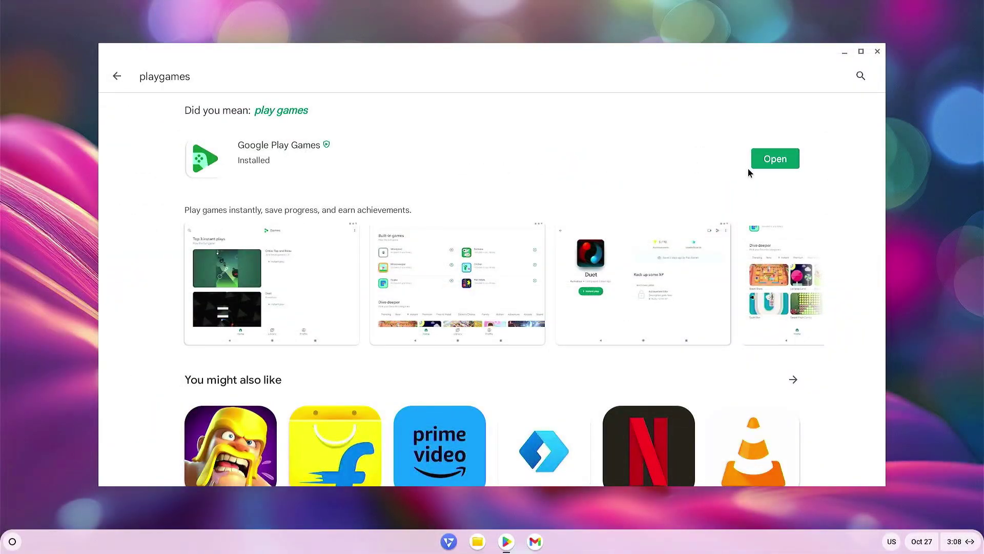
Launch Google Play Games, minimize it, and start Free Fire MAX from the app launcher.
left_click(771, 159)
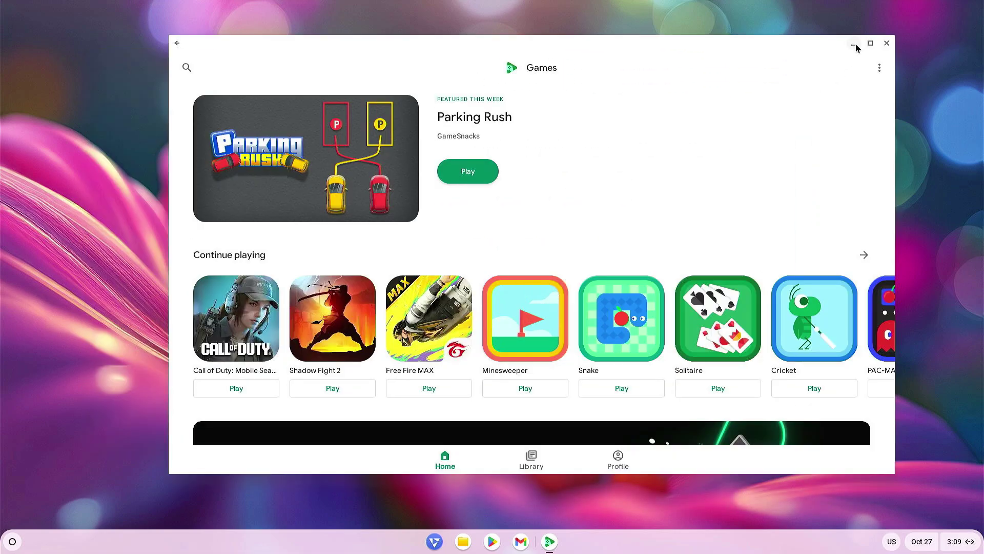
left_click(855, 44)
left_click(14, 540)
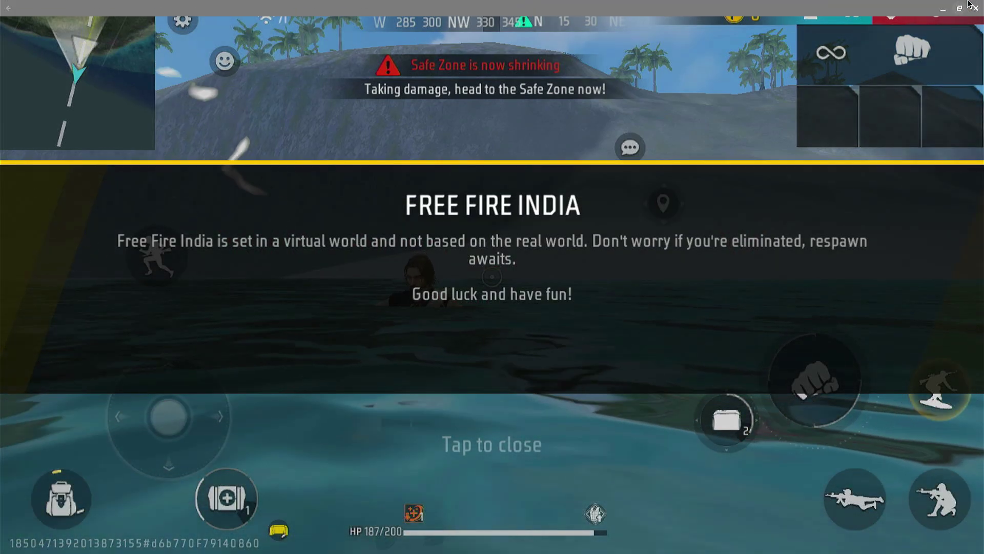
Close Free Fire, then uninstall Free Fire MAX and Call of Duty from the launcher.
left_click(977, 7)
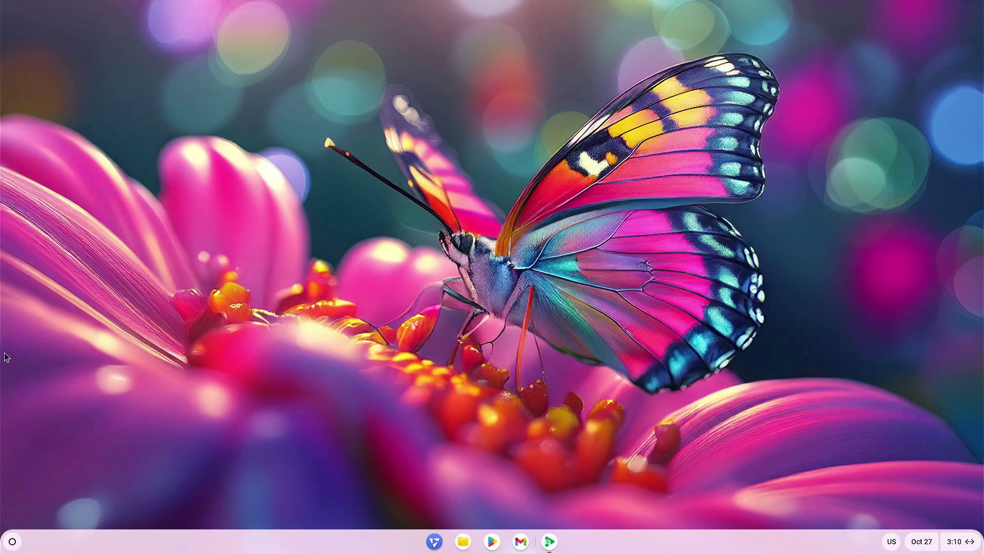
left_click(13, 540)
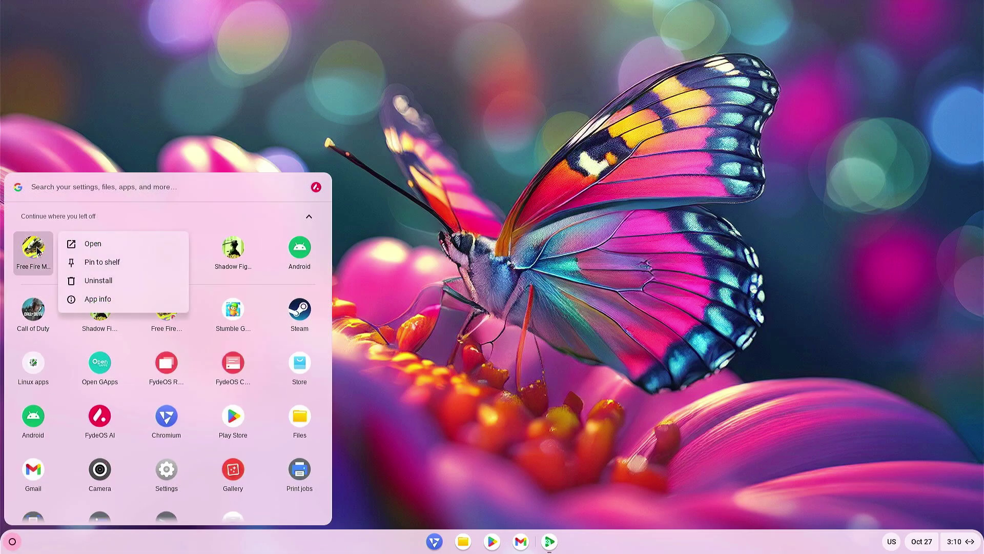
left_click(93, 284)
left_click(237, 372)
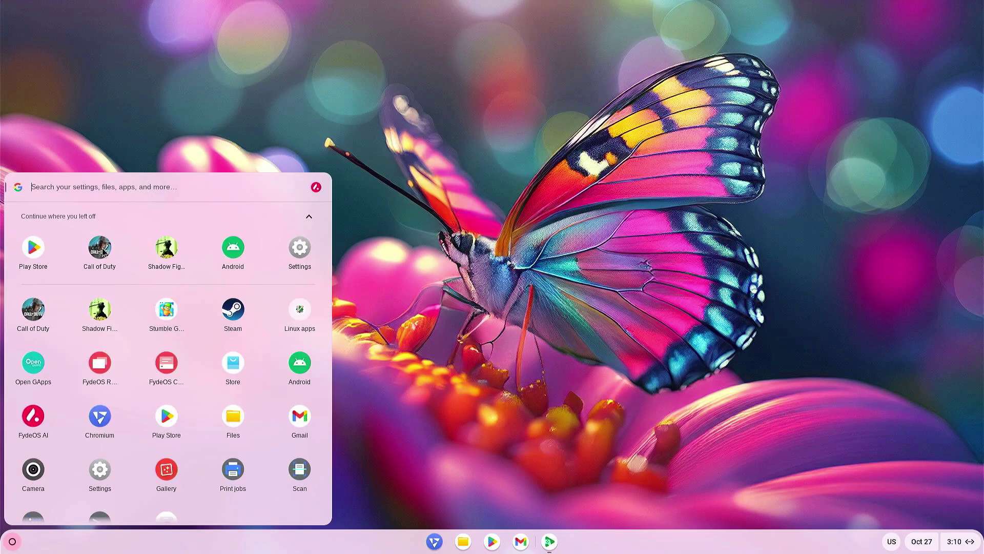
left_click(174, 281)
left_click(241, 369)
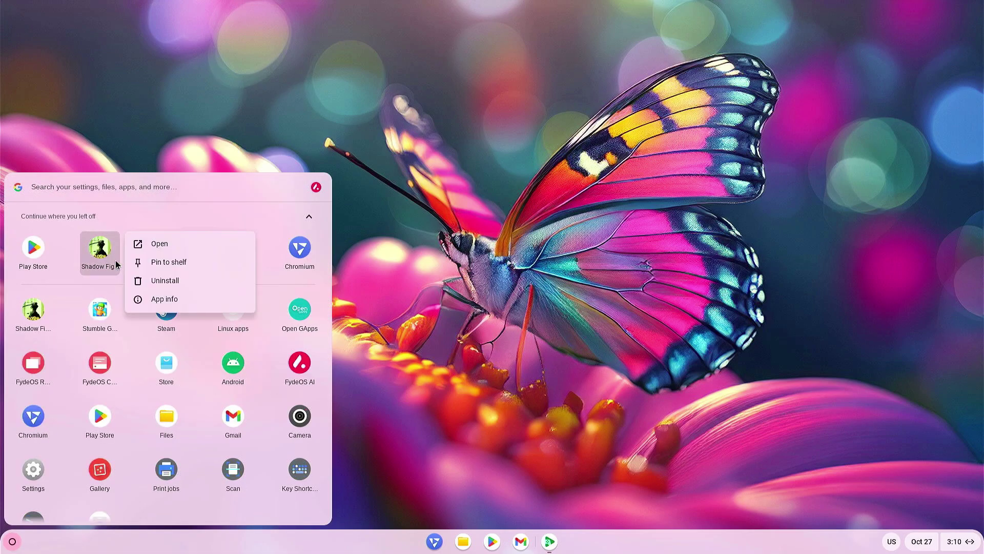
Uninstall Shadow Fight and begin uninstalling Stumble Guys.
left_click(165, 281)
left_click(248, 369)
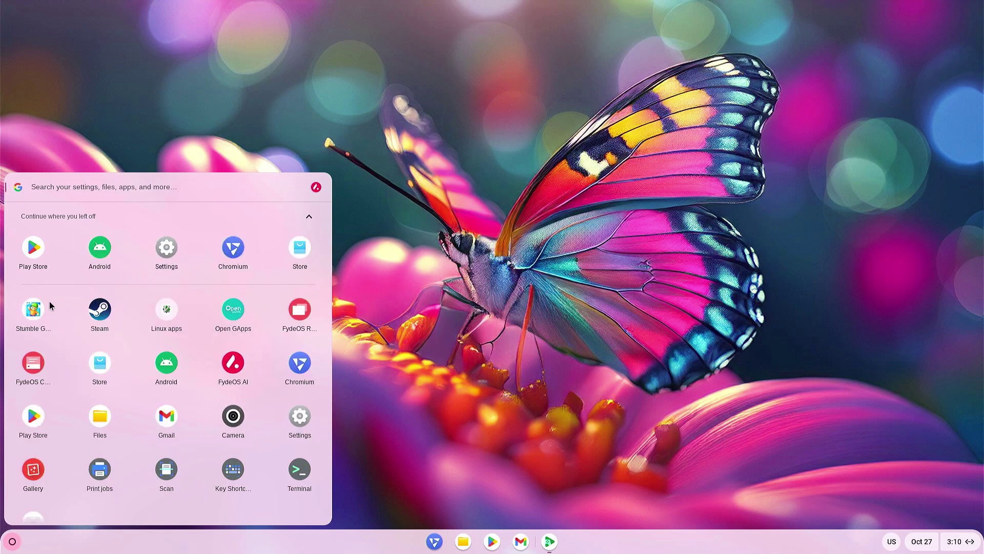
left_click(74, 326)
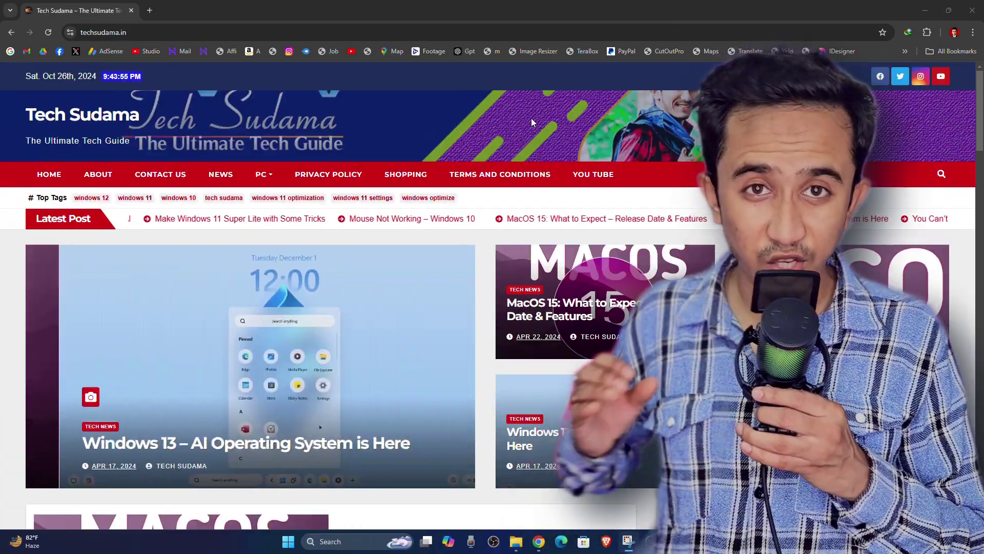
scroll(531, 121, "down", 5)
scroll(532, 121, "down", 5)
scroll(531, 121, "down", 5)
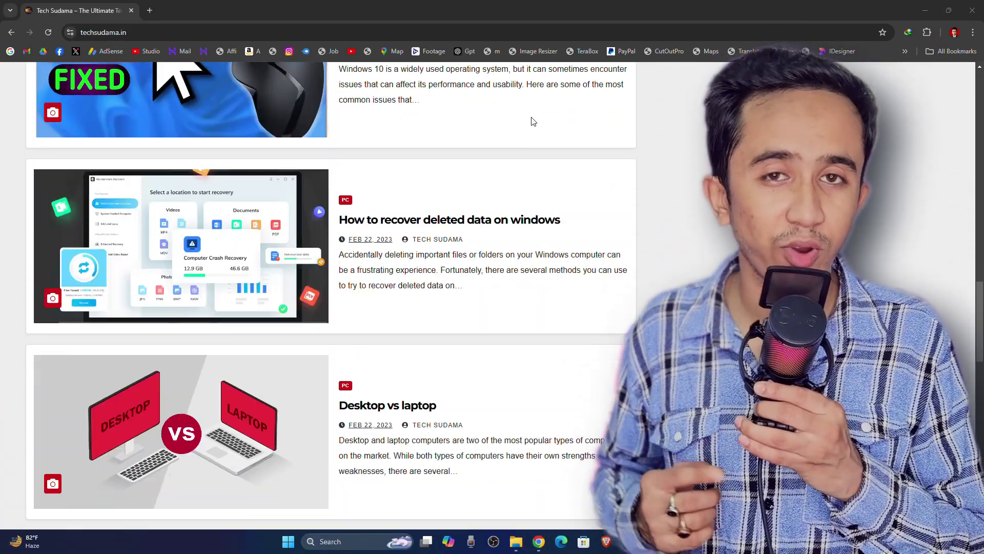
scroll(532, 121, "down", 5)
scroll(531, 121, "down", 5)
scroll(532, 120, "down", 2)
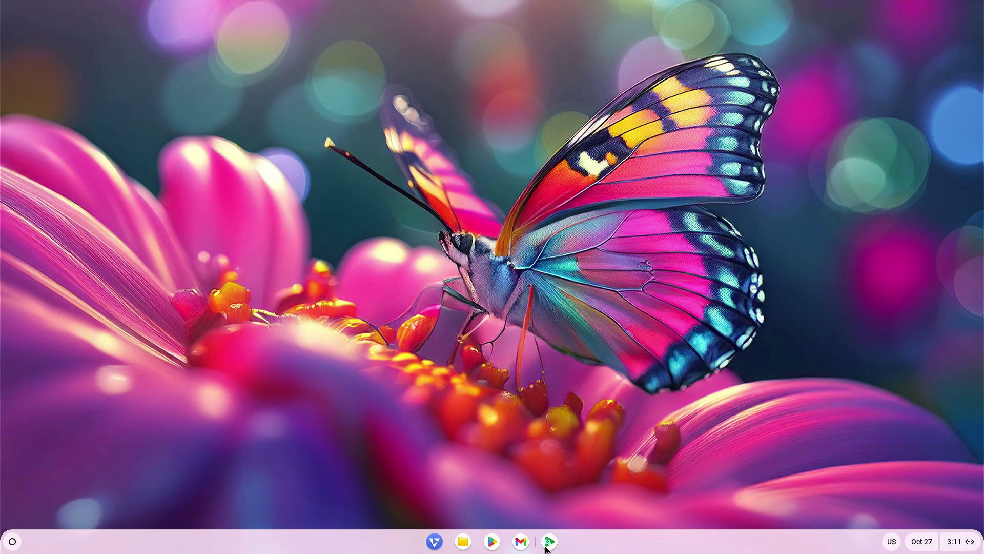
Find Free Fire MAX in Google Play Games and install it, confirming the download.
left_click(549, 542)
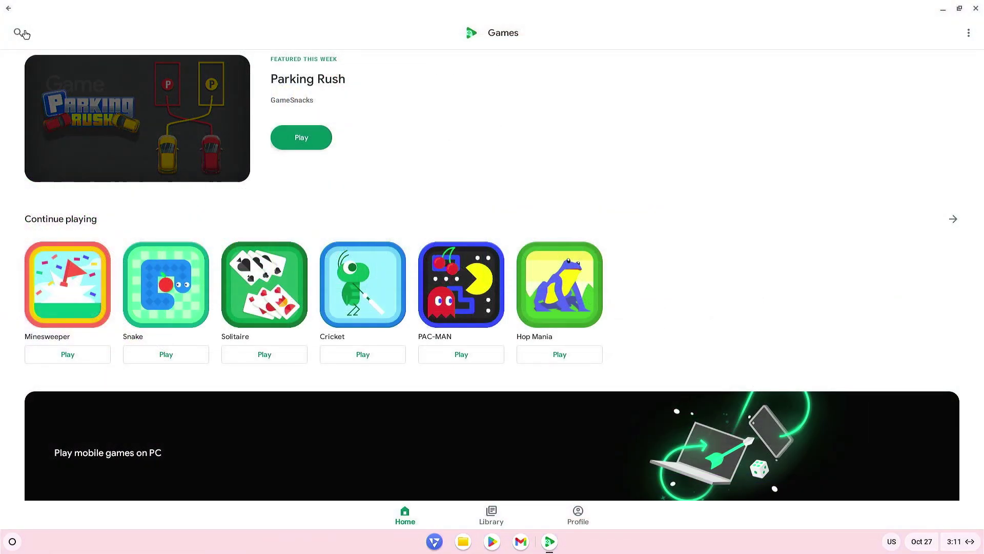
left_click(23, 33)
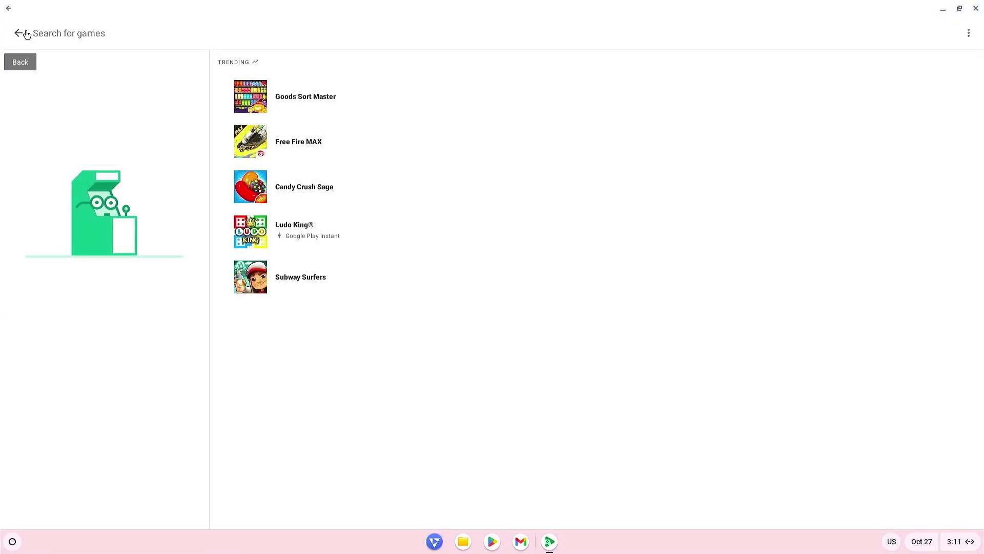
left_click(279, 140)
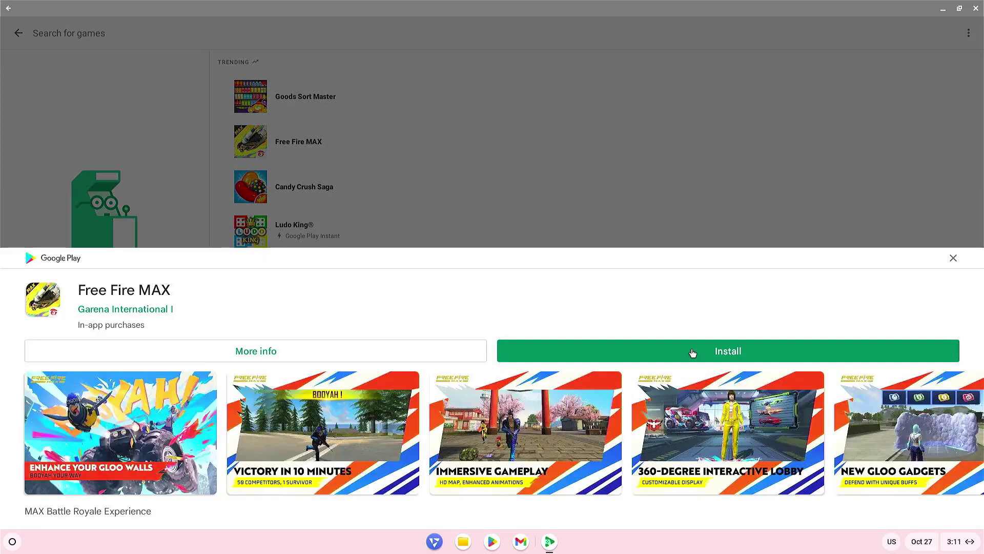
left_click(693, 354)
left_click(488, 510)
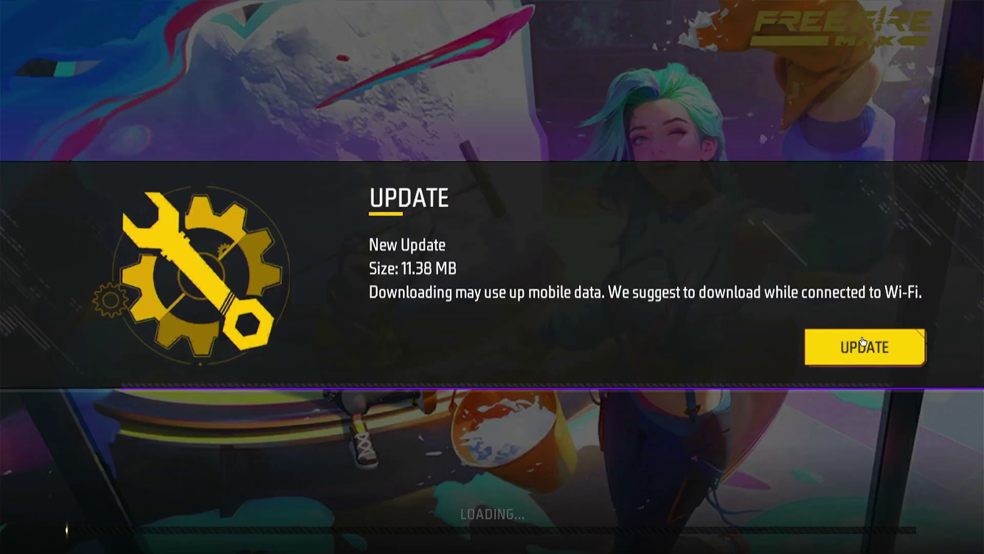
Download the 11.38 MB update, accept the terms, and start Battle Royale matchmaking.
left_click(864, 342)
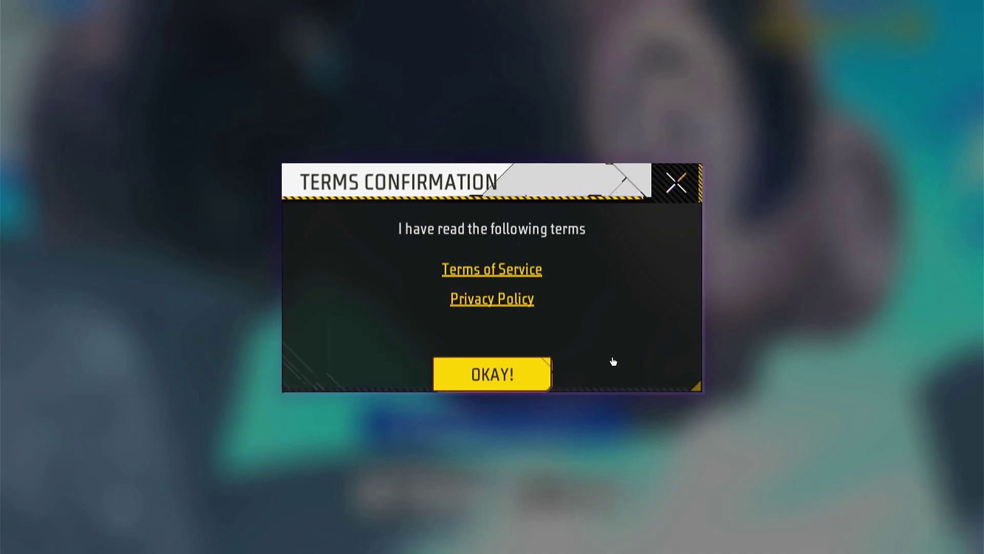
left_click(526, 380)
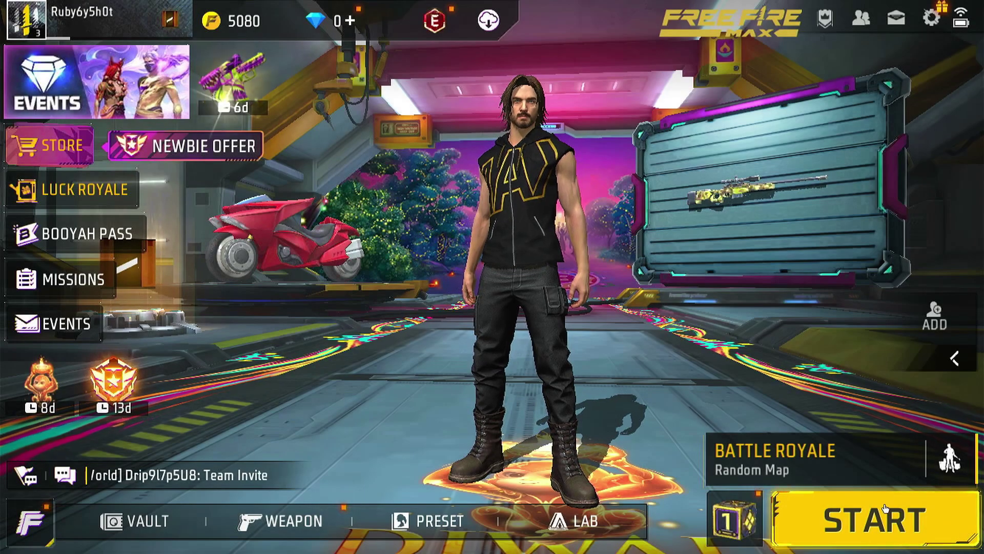
left_click(879, 524)
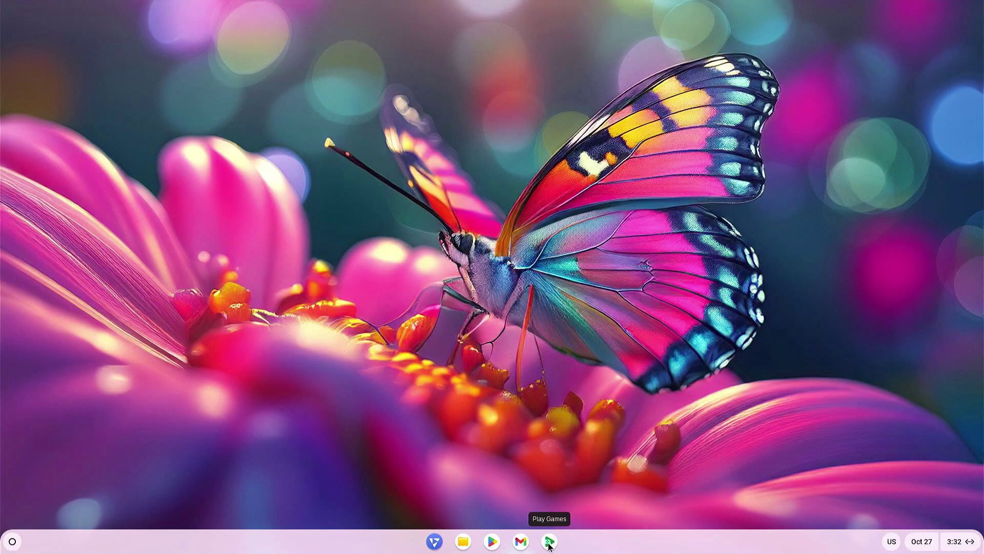
Open Google Play Games and switch to its games library.
left_click(549, 543)
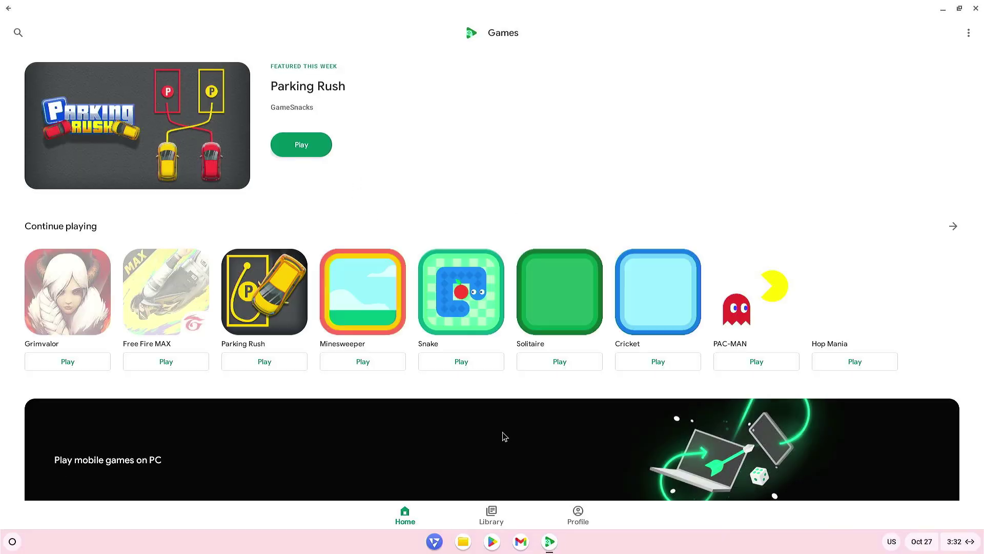
left_click(491, 514)
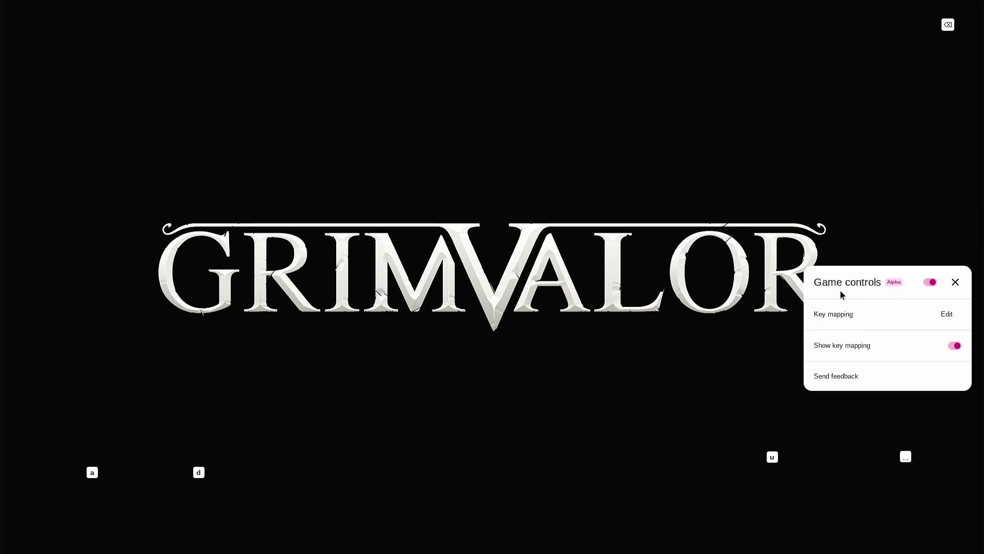
Toggle Game controls off and on, reassign the move-right and jump keys, and save the mapping.
left_click(929, 282)
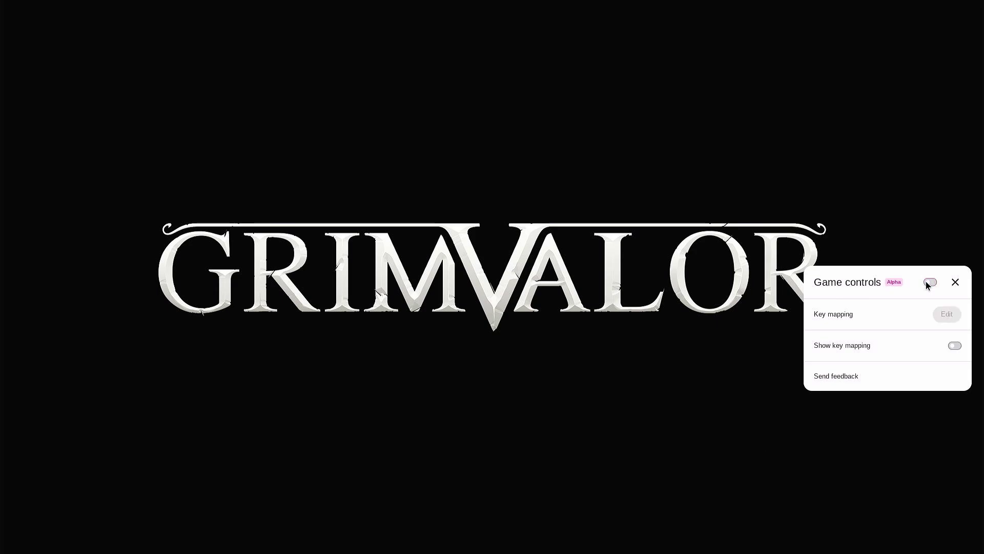
left_click(929, 282)
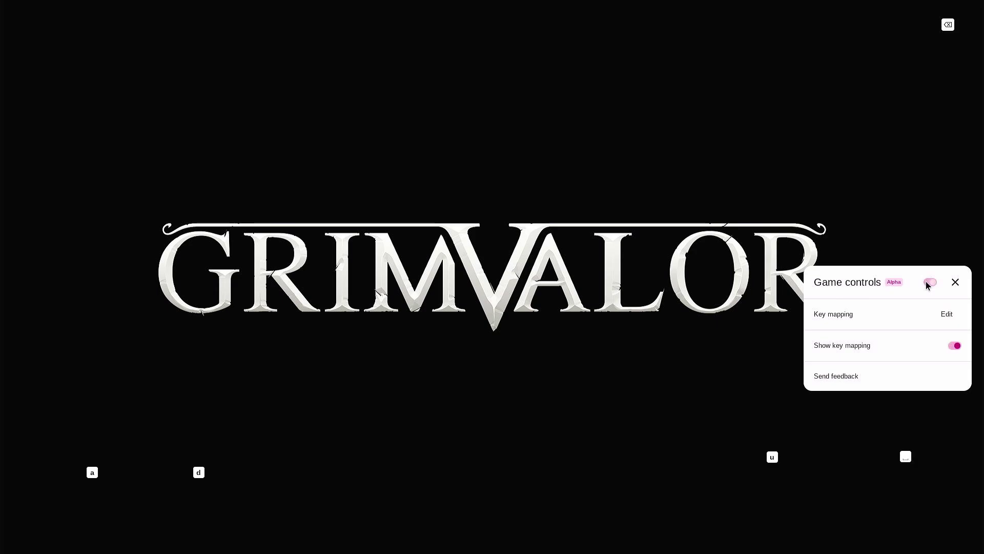
left_click(947, 314)
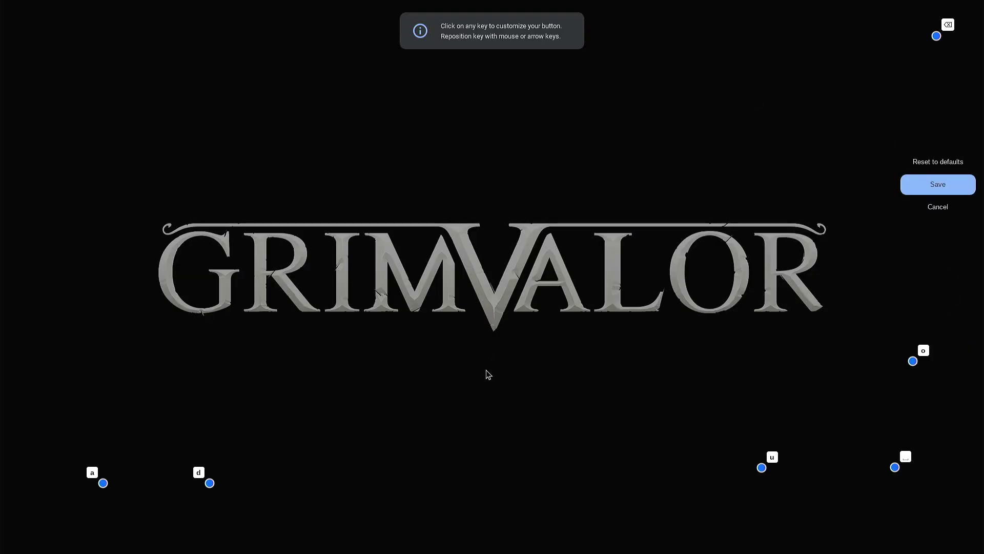
left_click(198, 474)
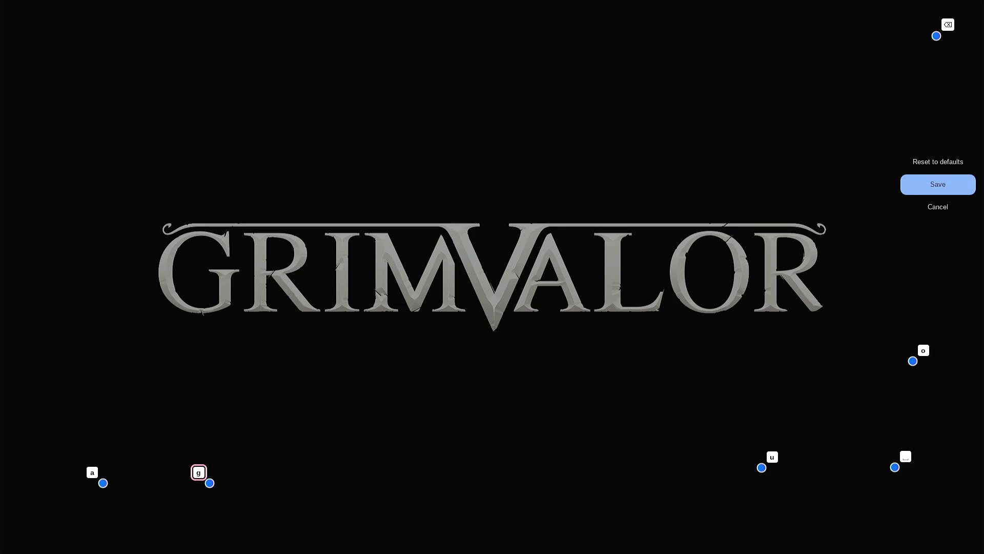
left_click(906, 456)
left_click(939, 185)
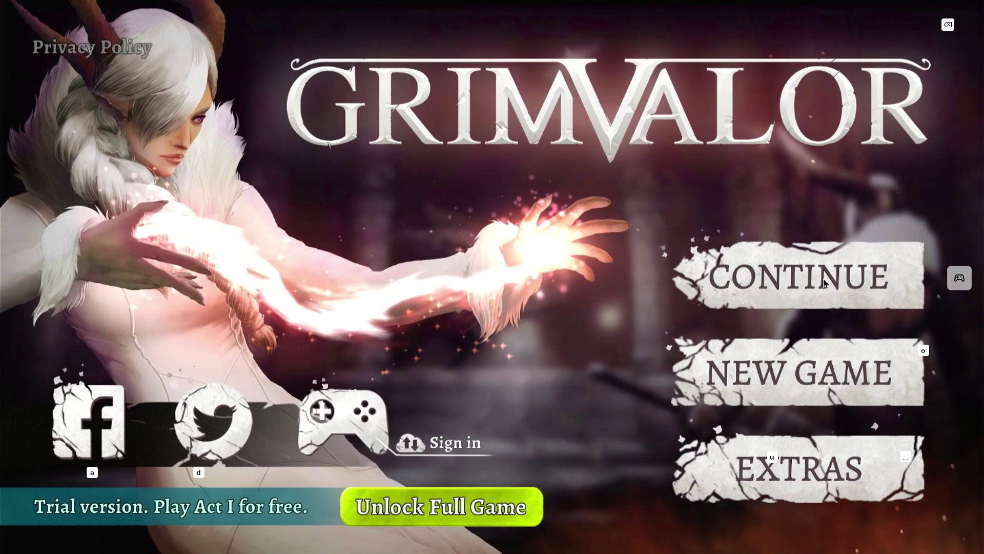
Continue the saved game and run left and right with A/D, slashing with U.
left_click(824, 283)
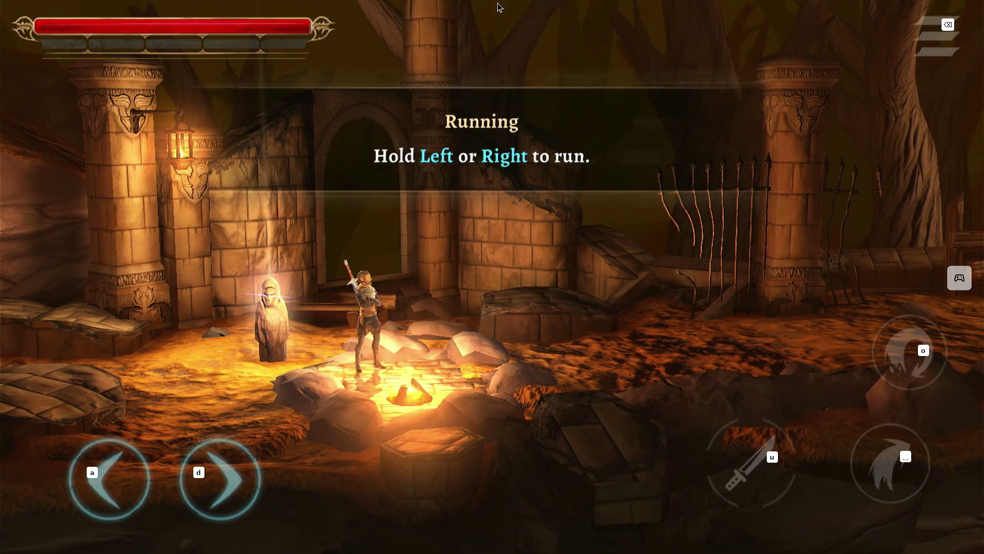
key("a")
key("d")
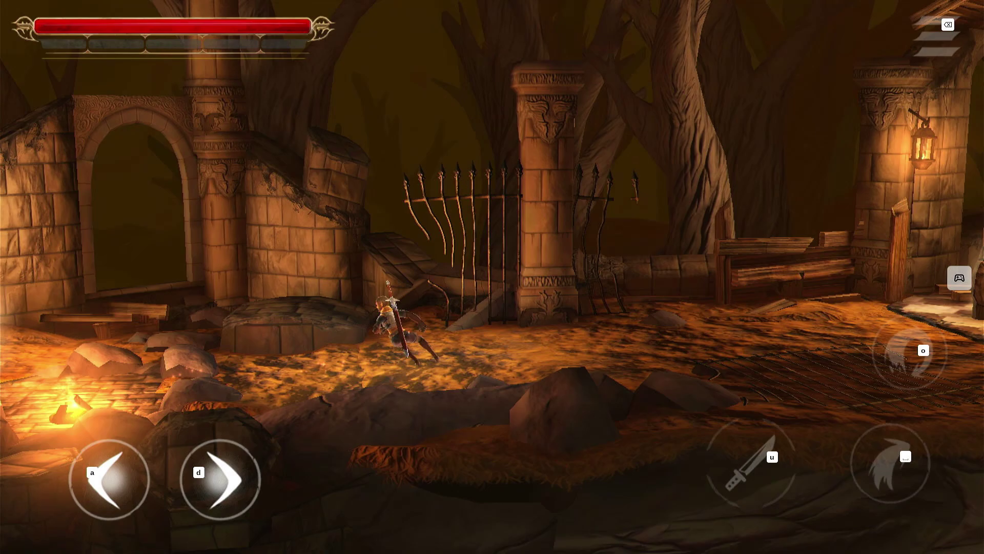
key("a")
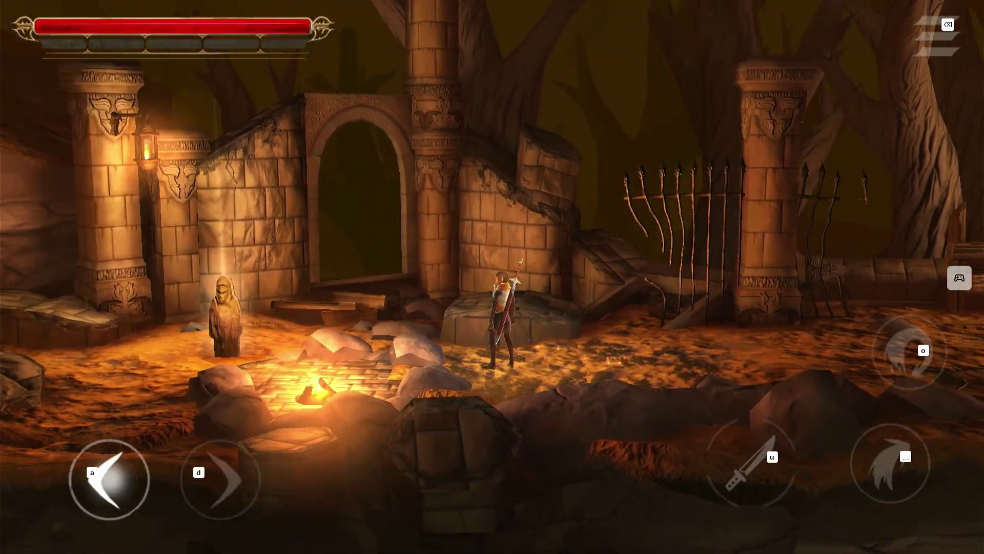
key("u")
key("d")
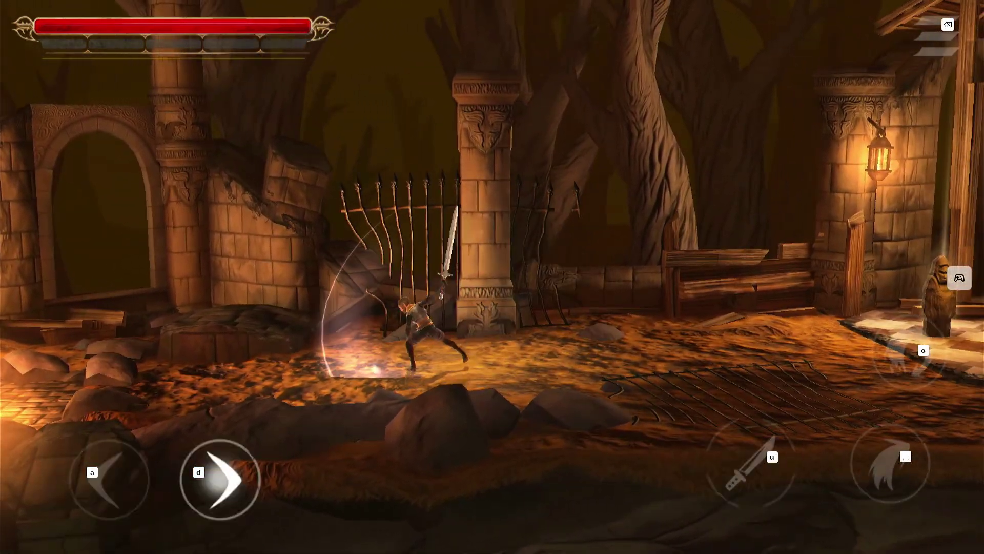
key("a")
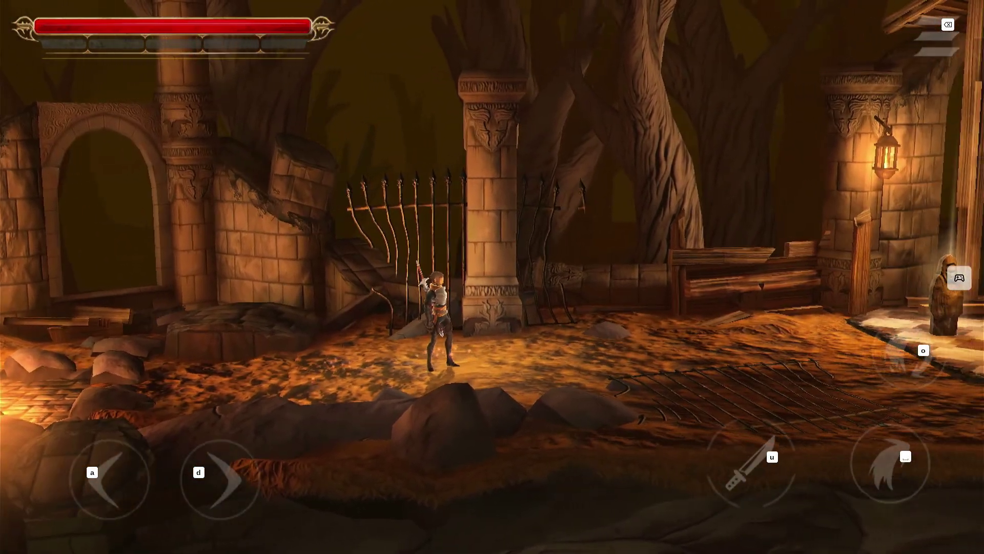
key("d")
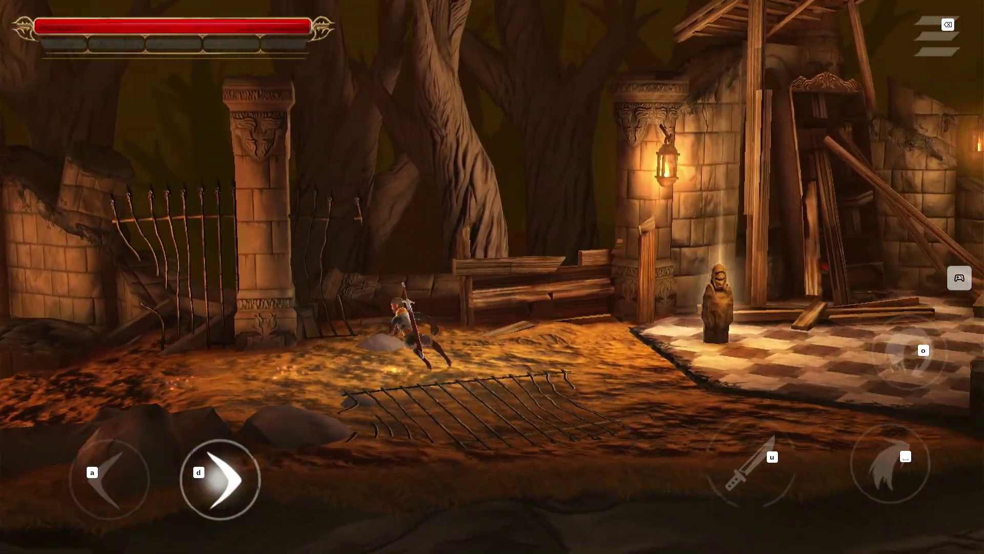
Fight past the gate and statue, running right while attacking, to reach the jump tutorial.
key("a")
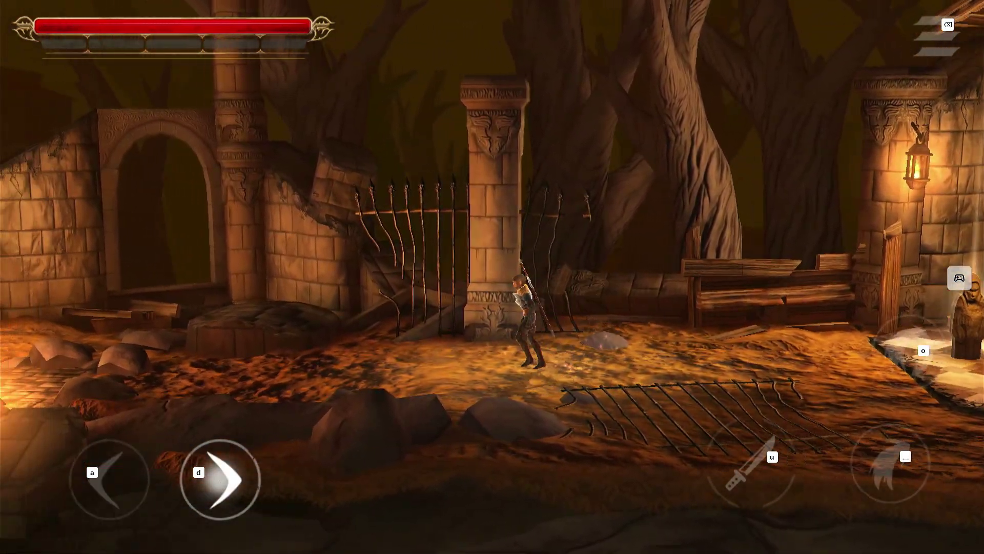
key("a")
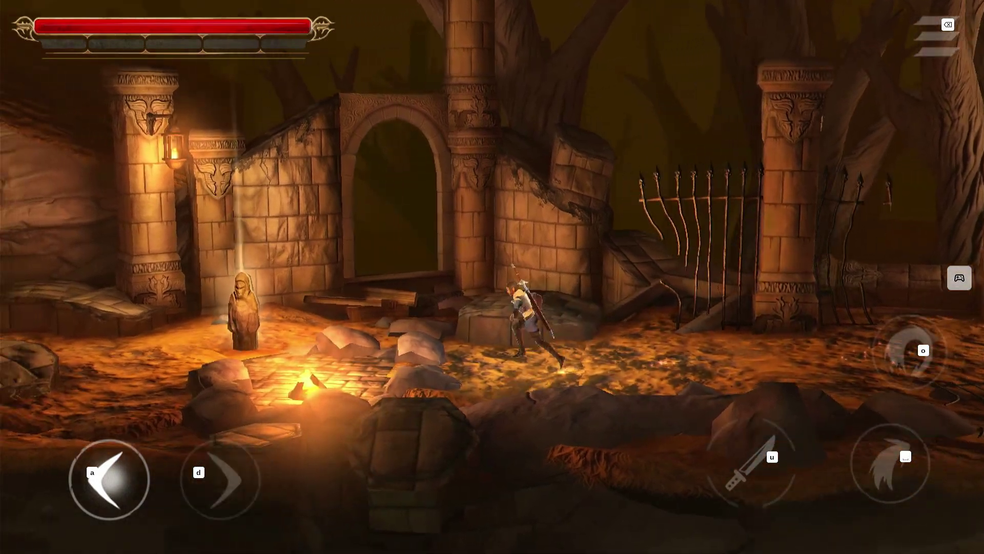
key("u")
key("d")
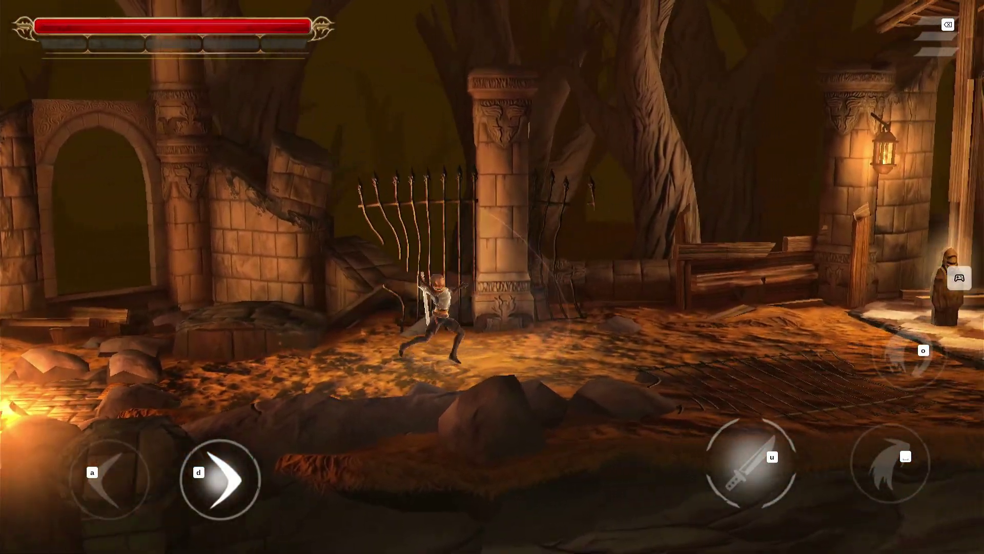
key("d")
key("u")
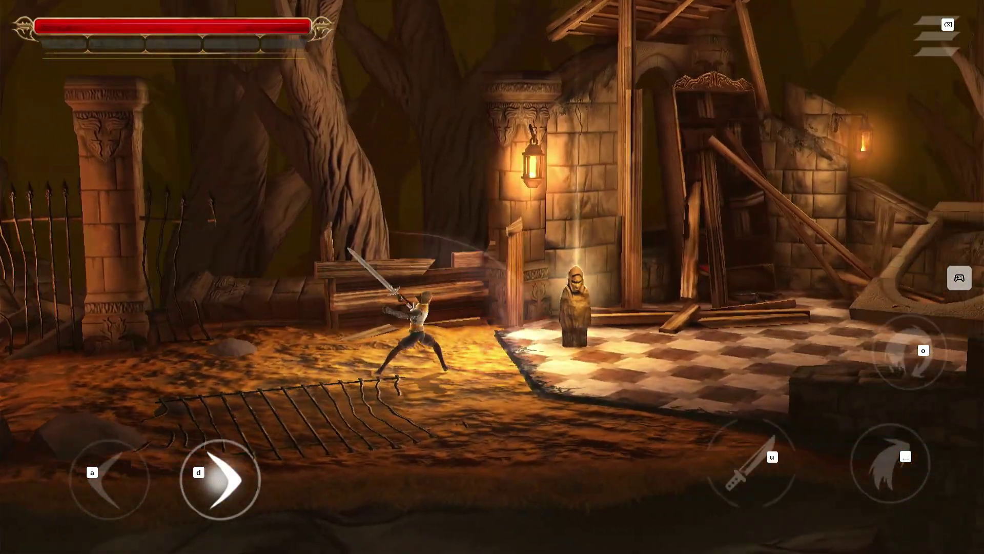
key("d")
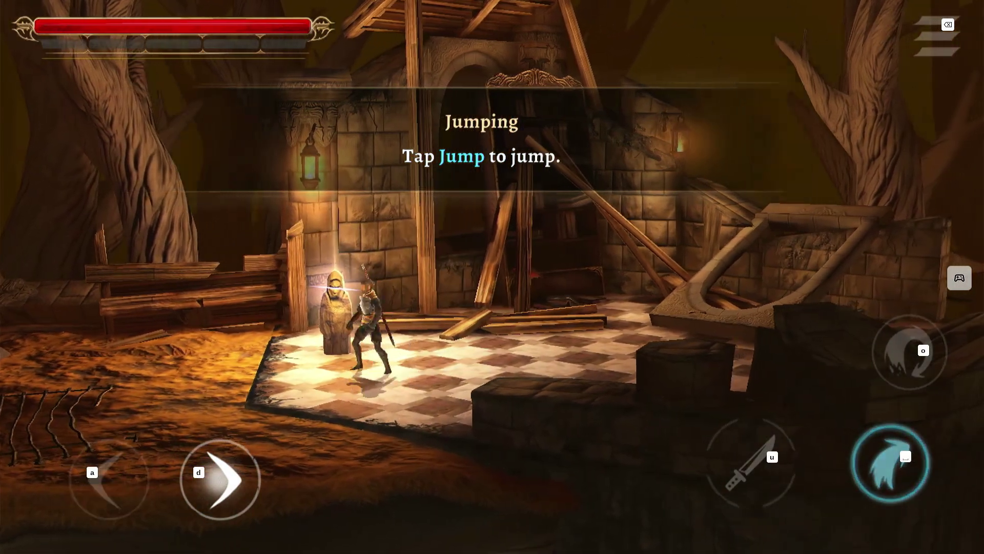
key("a")
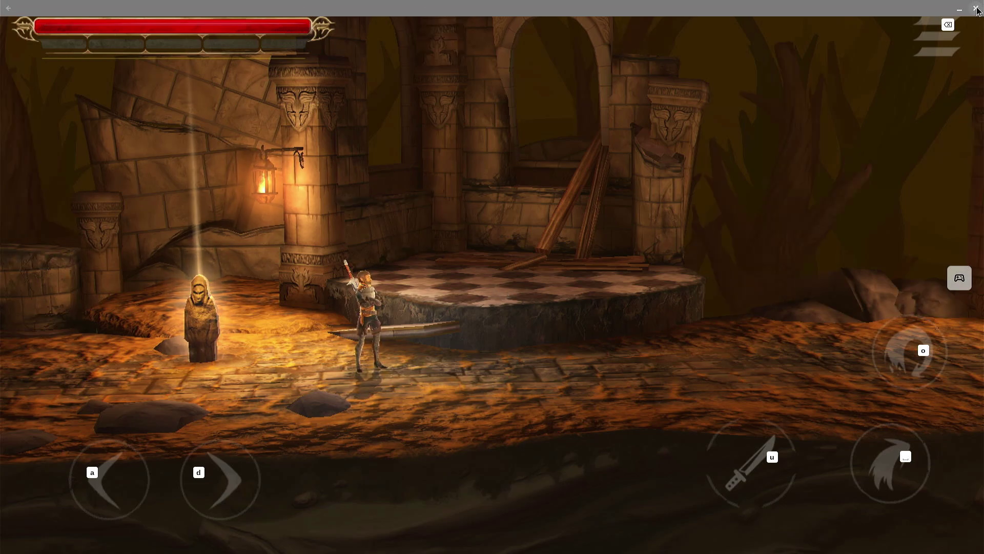
Close Grimvalor and the Play Games library with Ctrl+W, then briefly open and dismiss the launcher.
left_click(976, 8)
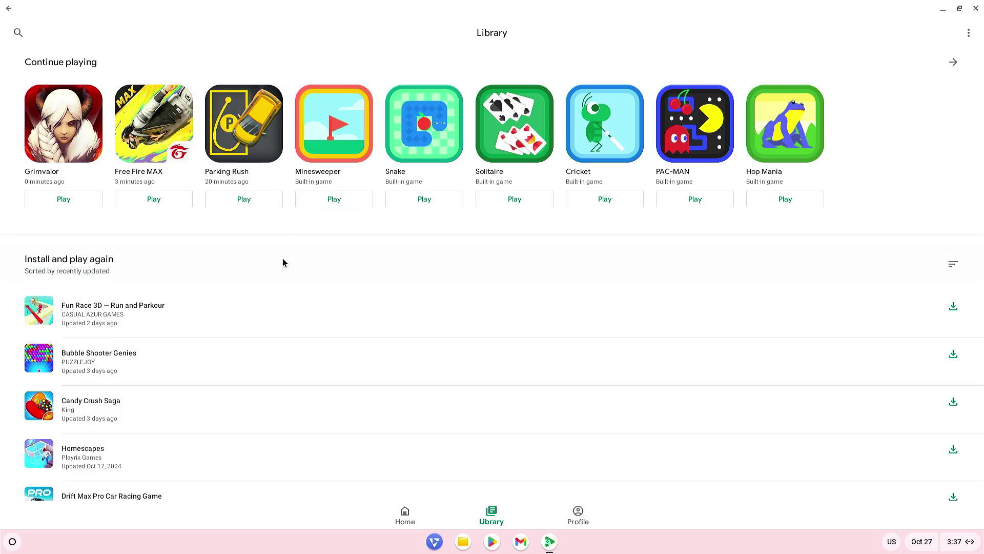
key("ctrl+w")
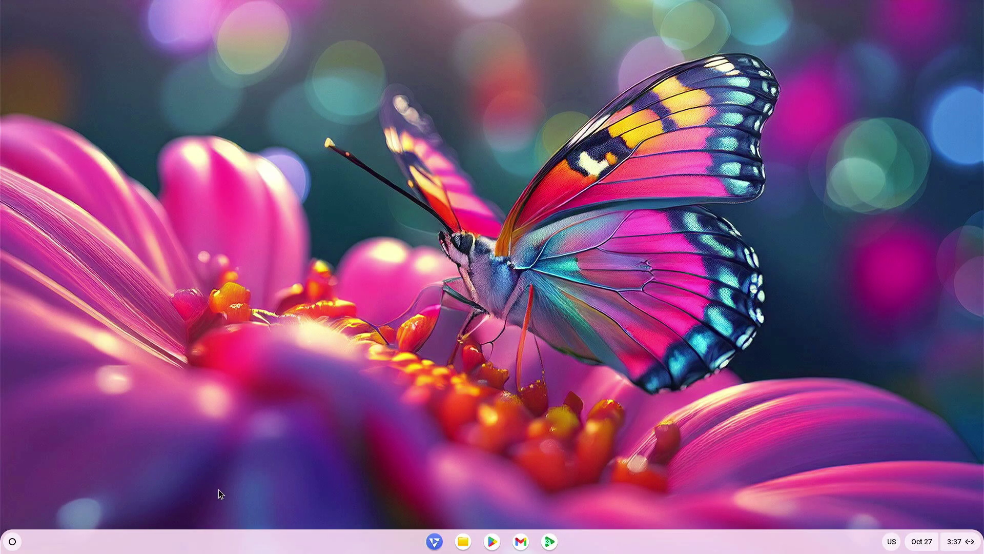
left_click(13, 542)
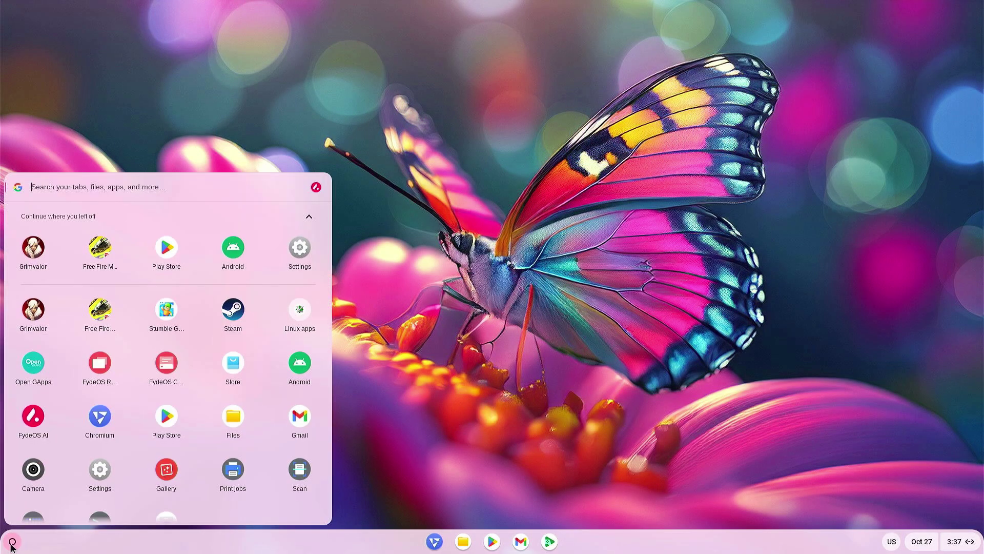
left_click(12, 542)
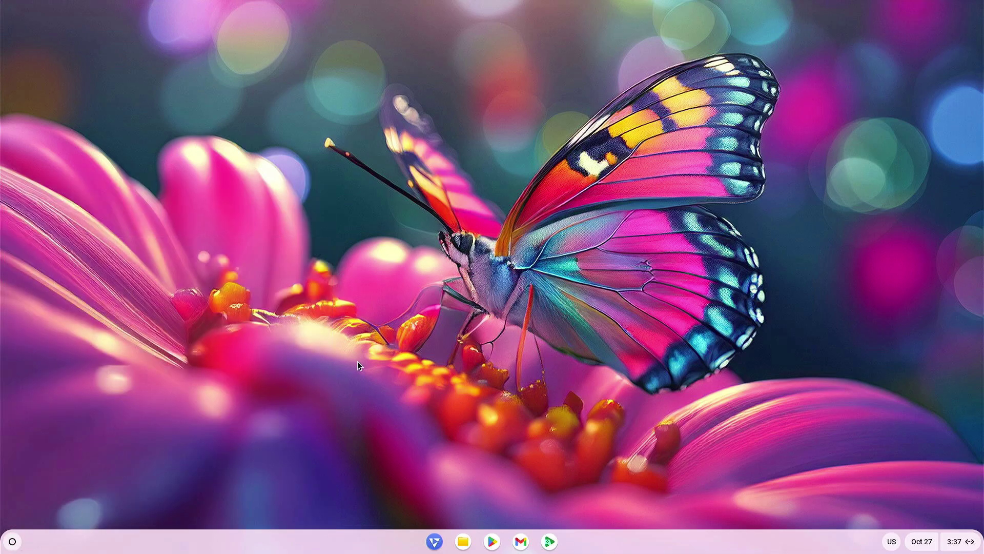